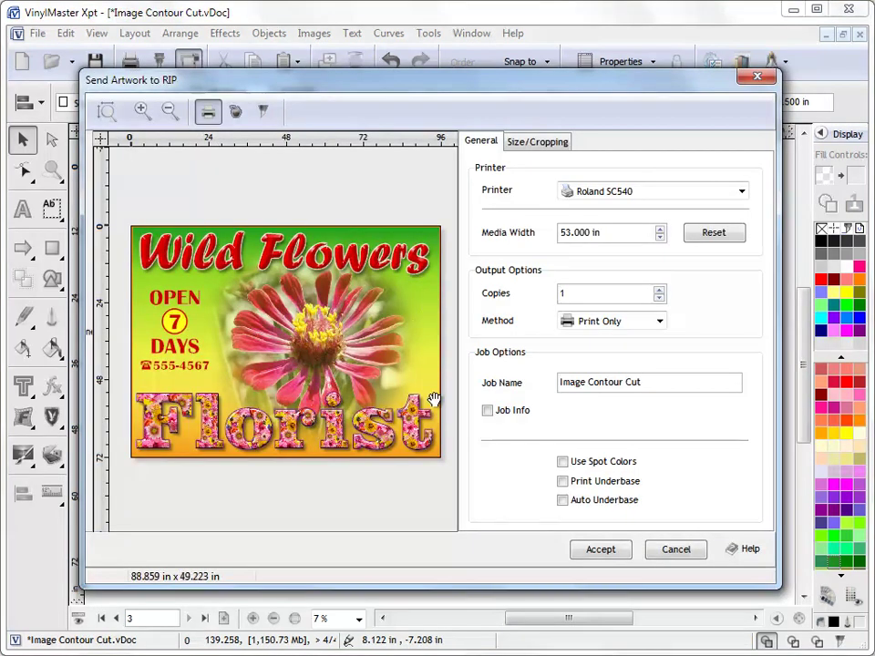
# Enable Tile to Media in the artwork's size settings for the Roland SC540 print
pyautogui.click(621, 232)
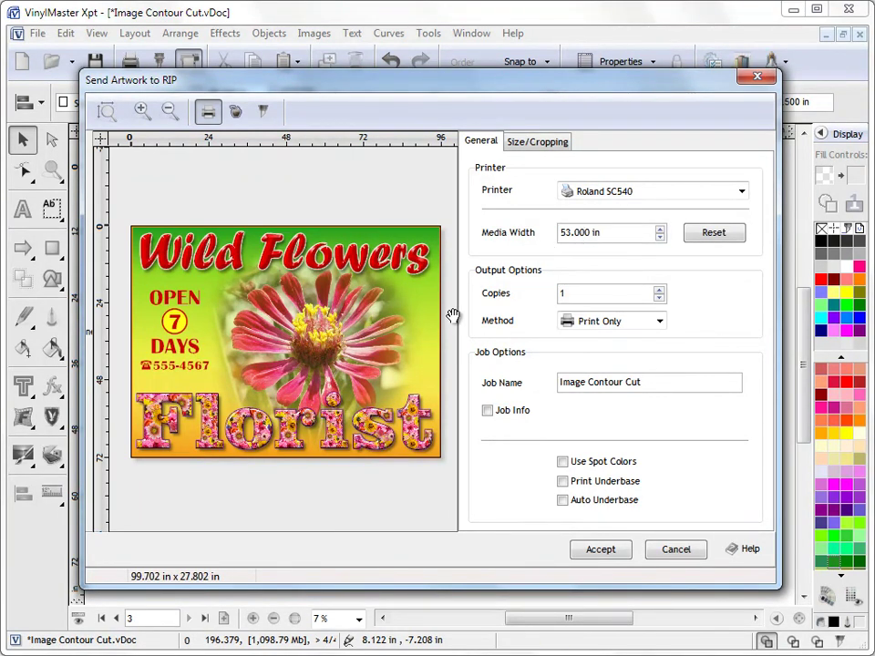
pyautogui.click(545, 147)
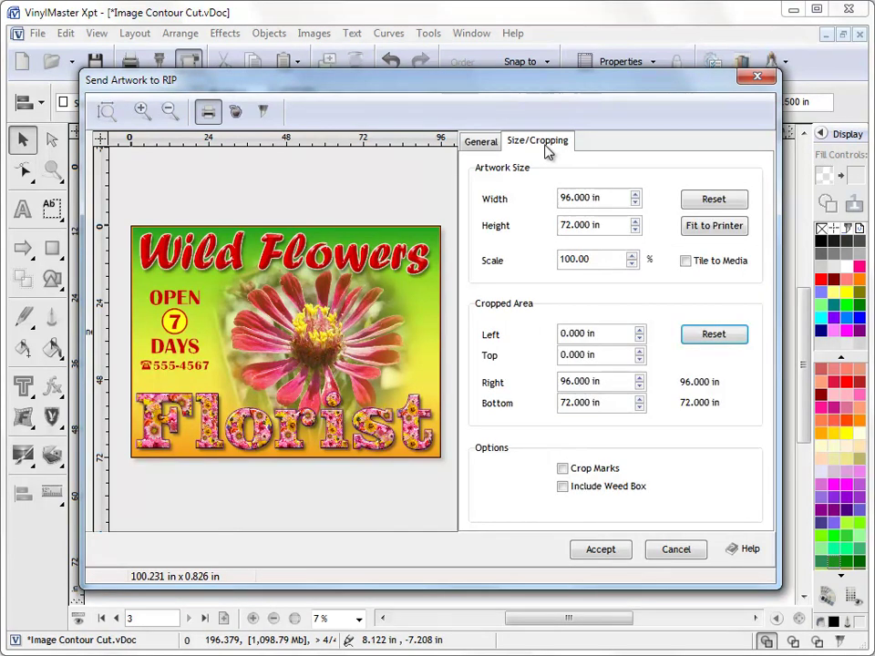
pyautogui.click(686, 262)
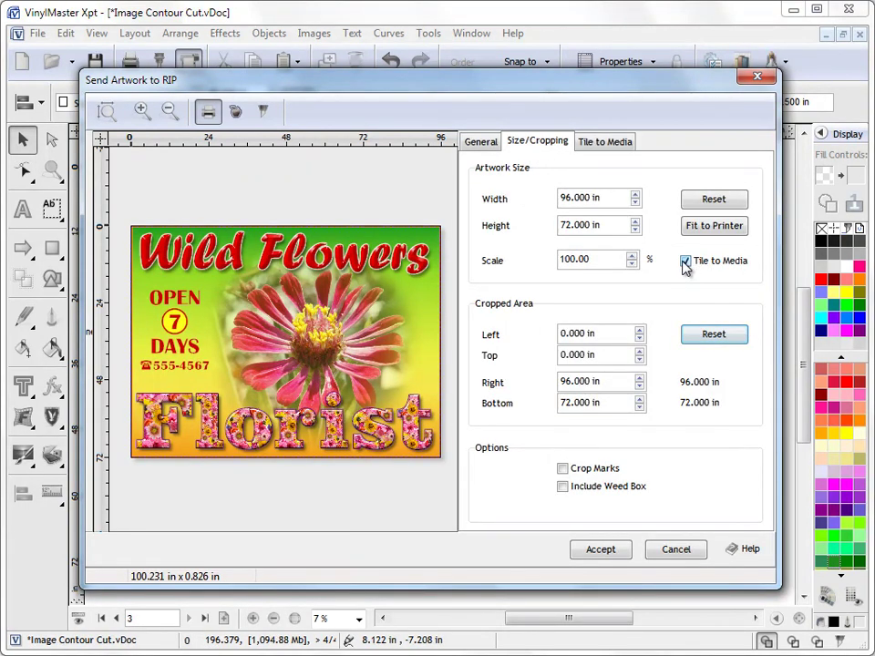
# Fit the tile size to the media width and split the artwork into 2 × 2 equal tiles of 48 × 36 in
pyautogui.click(607, 146)
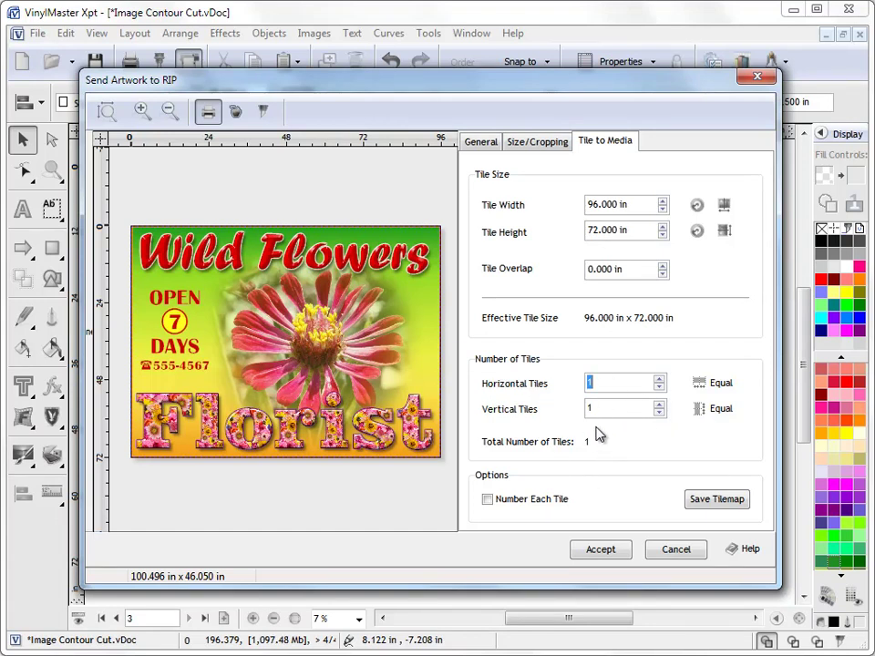
pyautogui.click(725, 209)
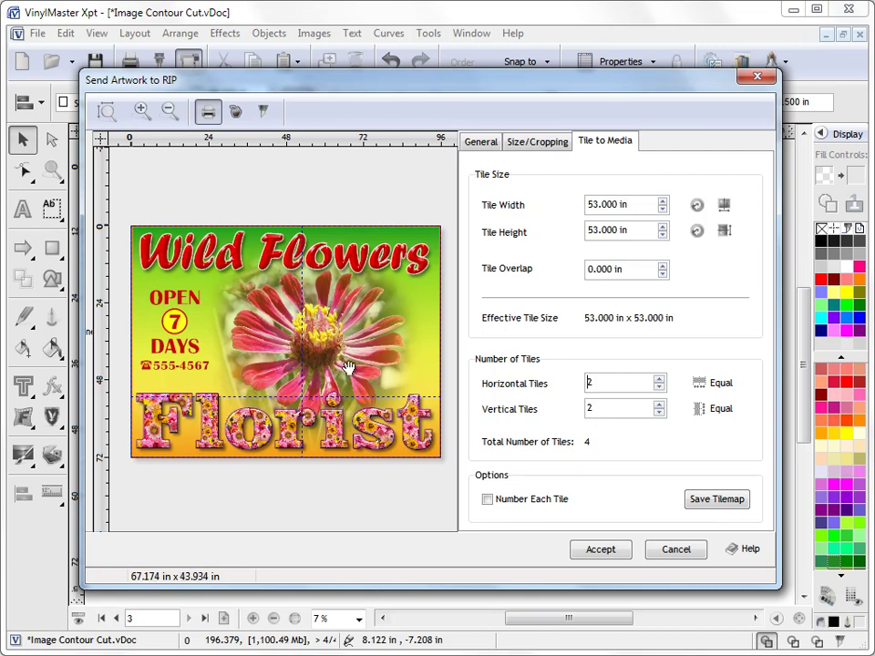
pyautogui.click(716, 386)
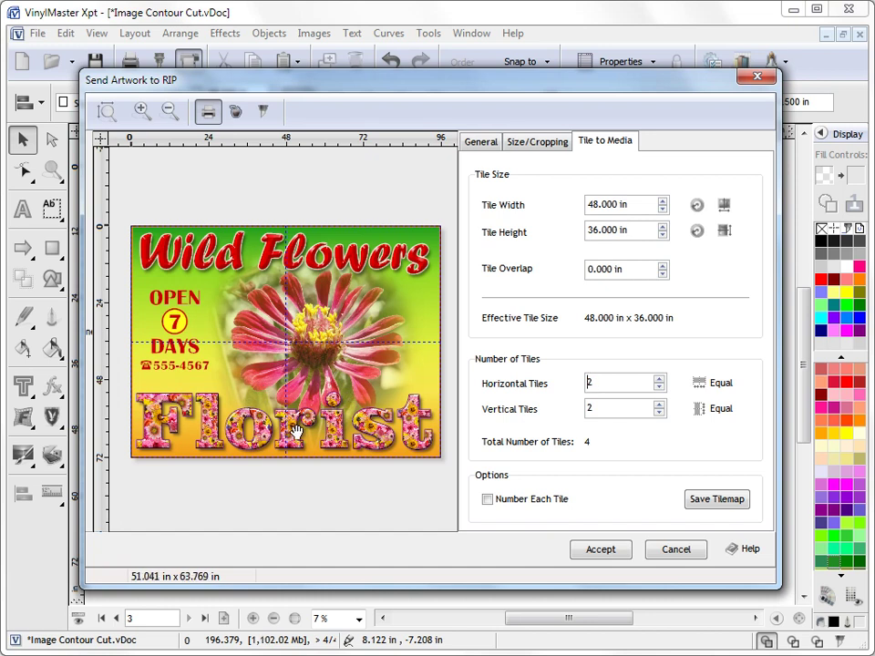
# Turn on numbering for each tile and save the tilemap to the clipboard
pyautogui.click(488, 501)
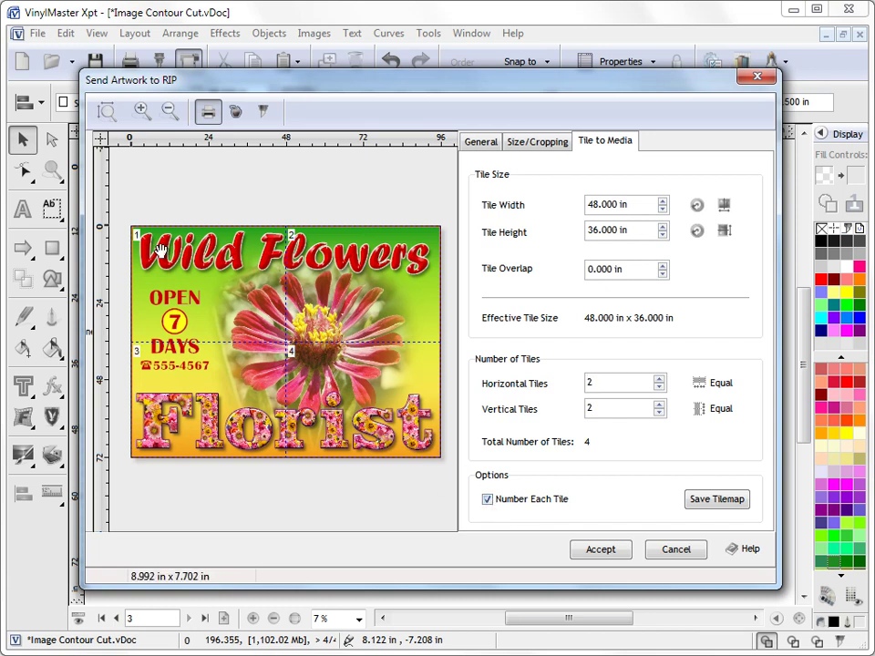
pyautogui.click(714, 501)
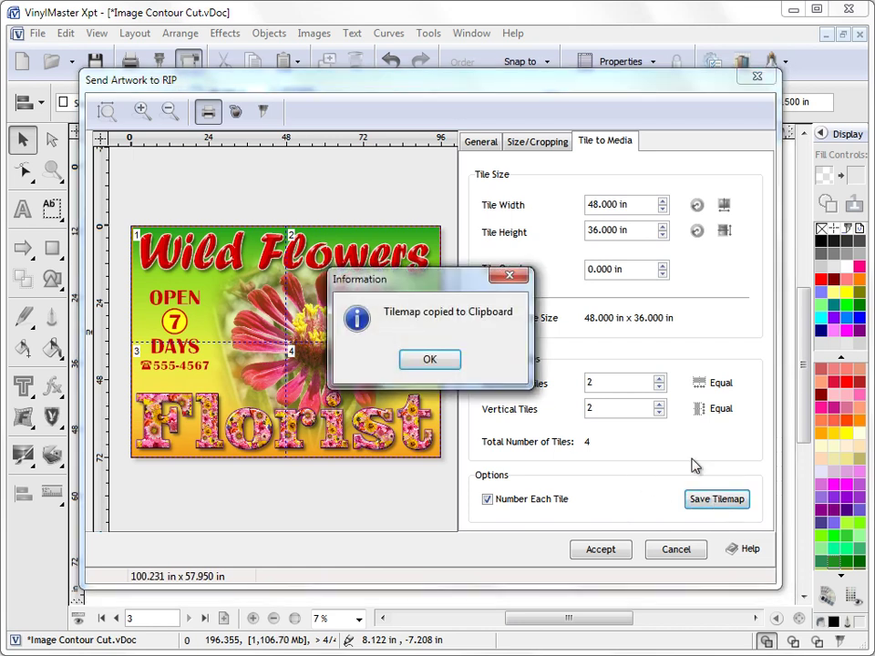
pyautogui.click(446, 362)
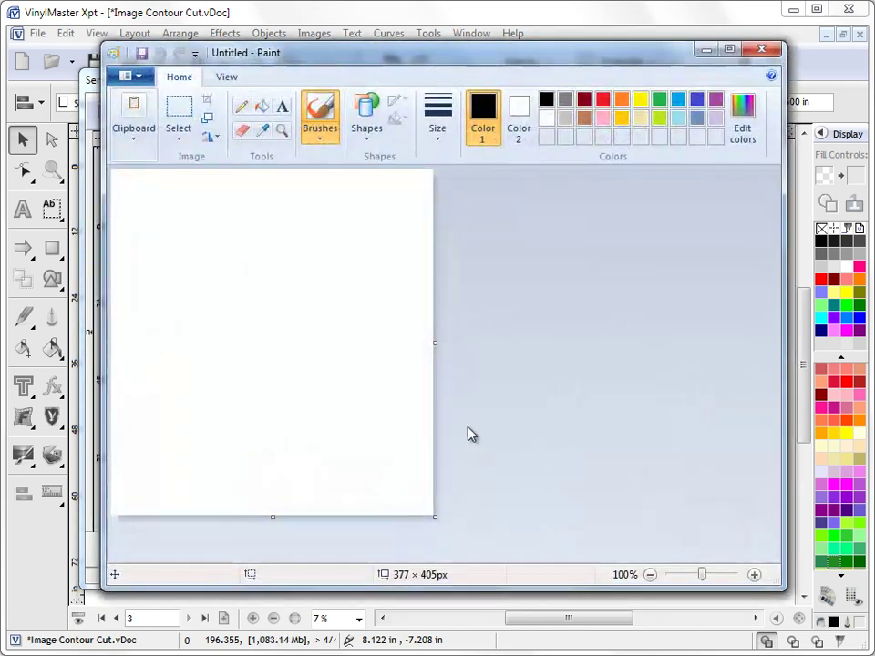
# Paste the tilemap onto the blank canvas in Paint, check the whole numbered layout, and minimize Paint
pyautogui.click(136, 137)
pyautogui.click(134, 214)
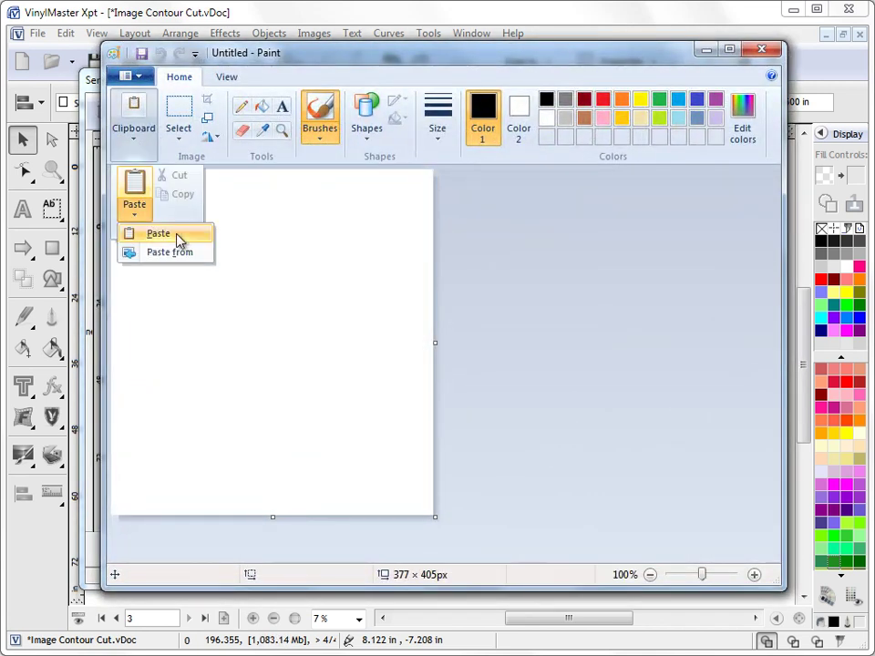
pyautogui.click(163, 229)
pyautogui.click(677, 573)
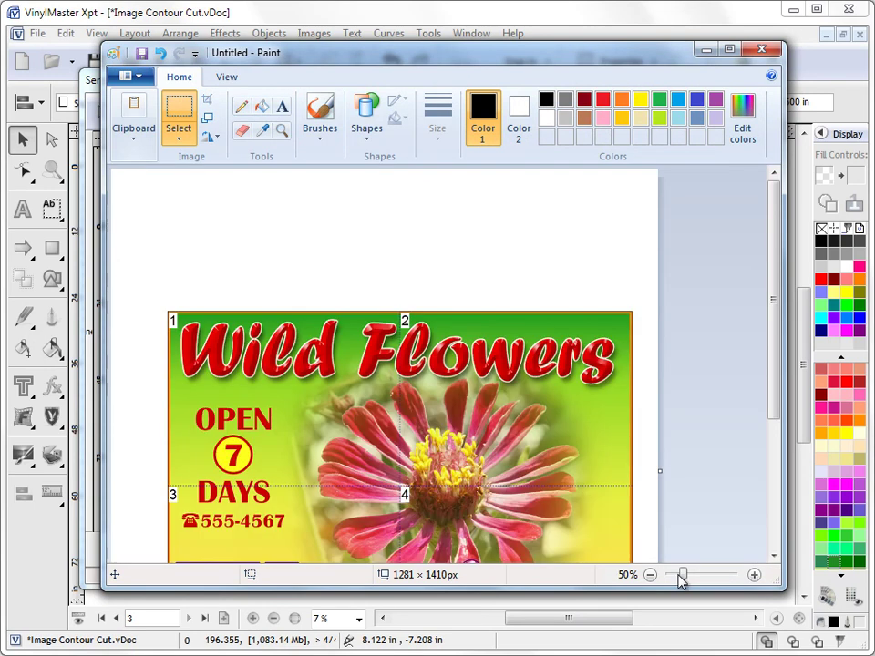
pyautogui.moveTo(776, 371); pyautogui.dragTo(764, 463)
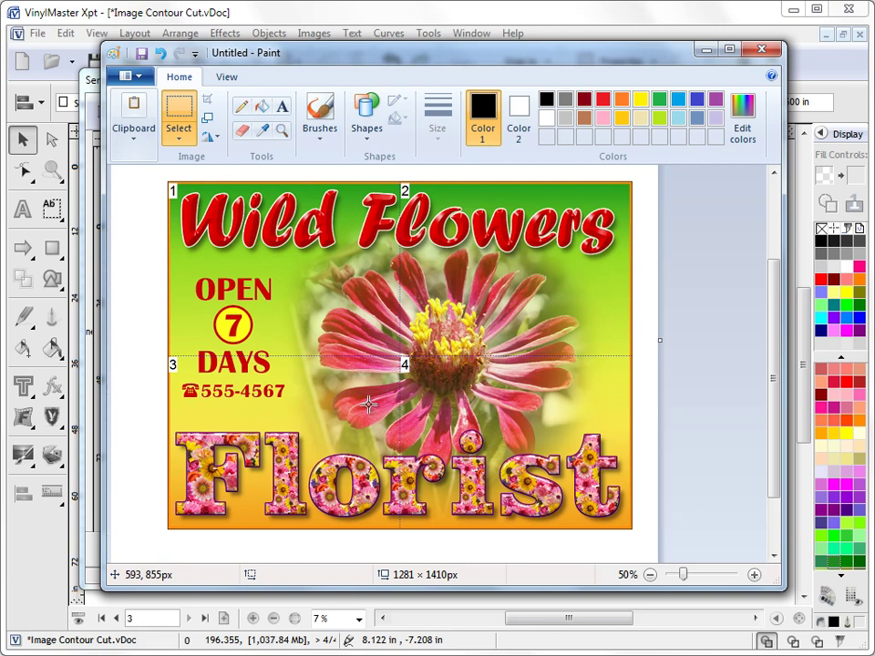
pyautogui.click(703, 49)
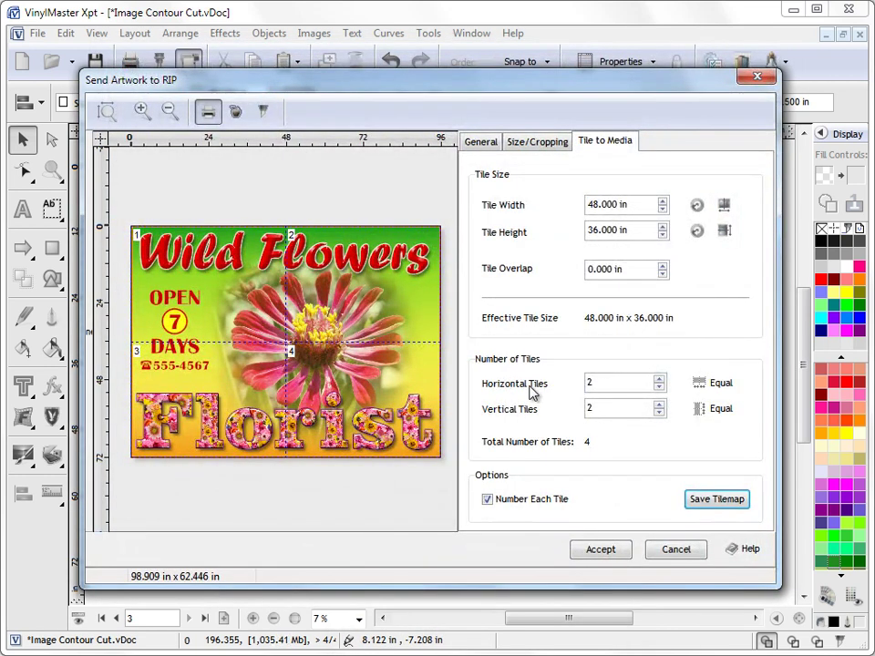
# Set the tile overlap to 0.500 in and send the tiled artwork to the RIP Manager
pyautogui.click(598, 381)
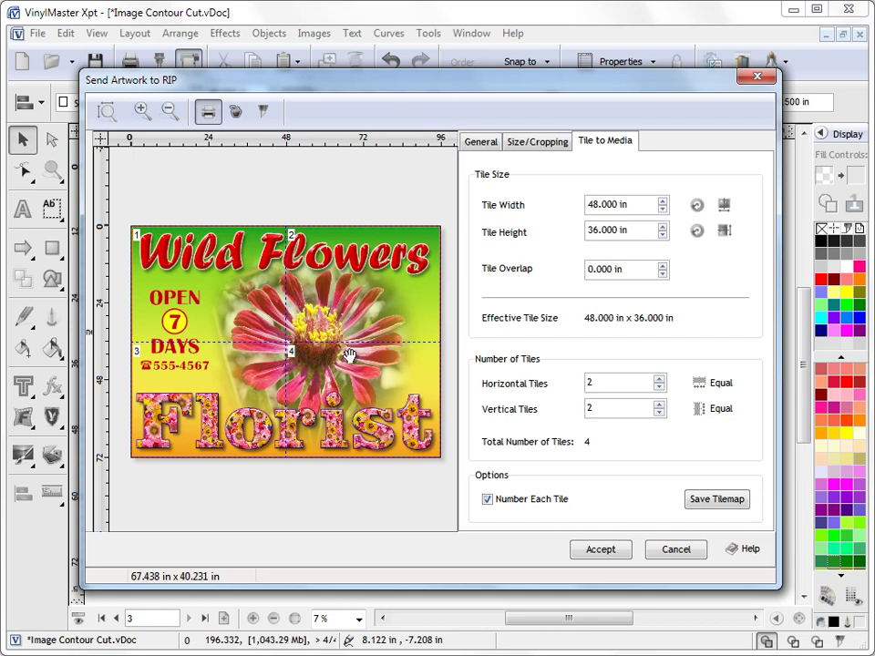
pyautogui.click(638, 270)
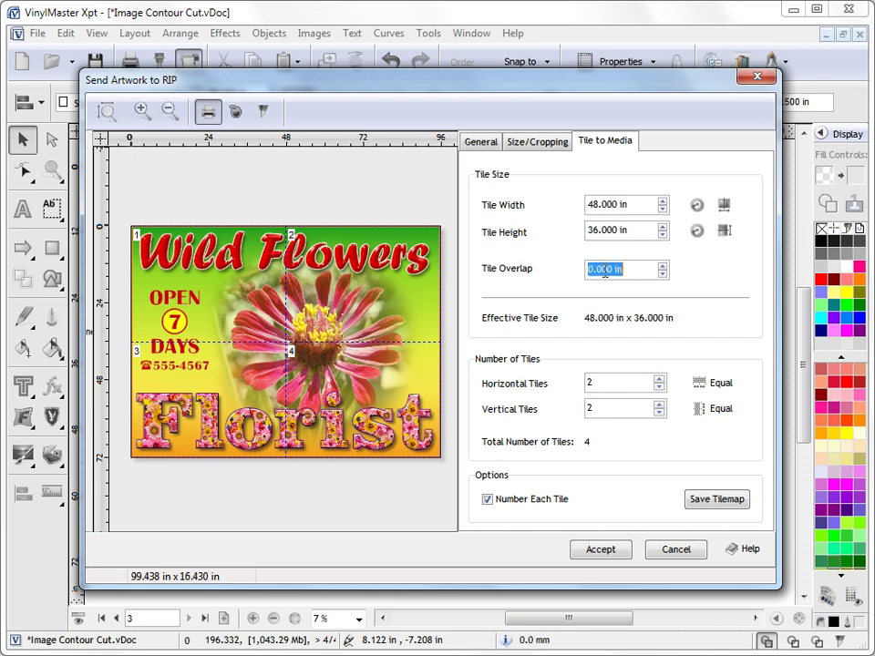
pyautogui.click(663, 267)
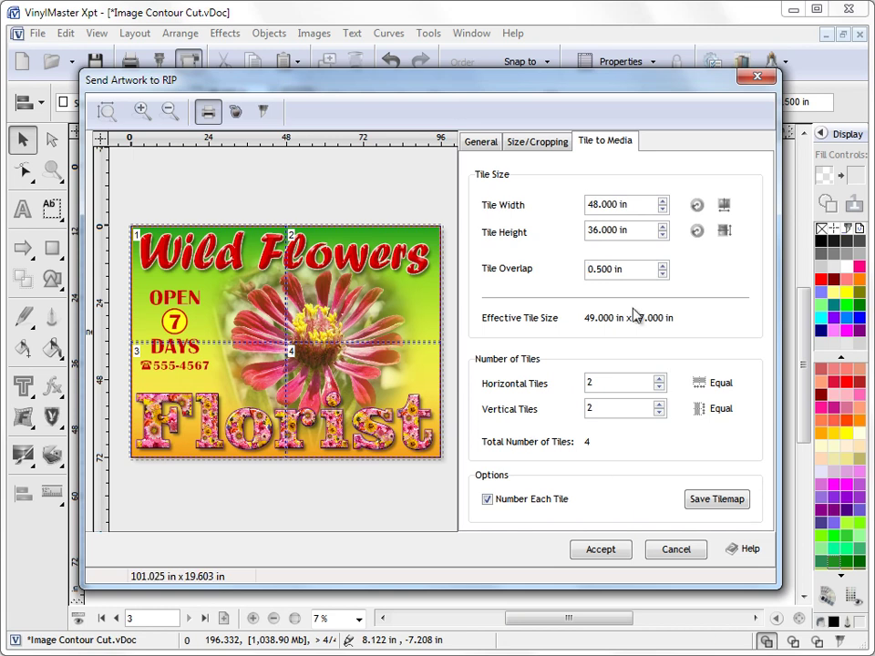
pyautogui.click(602, 549)
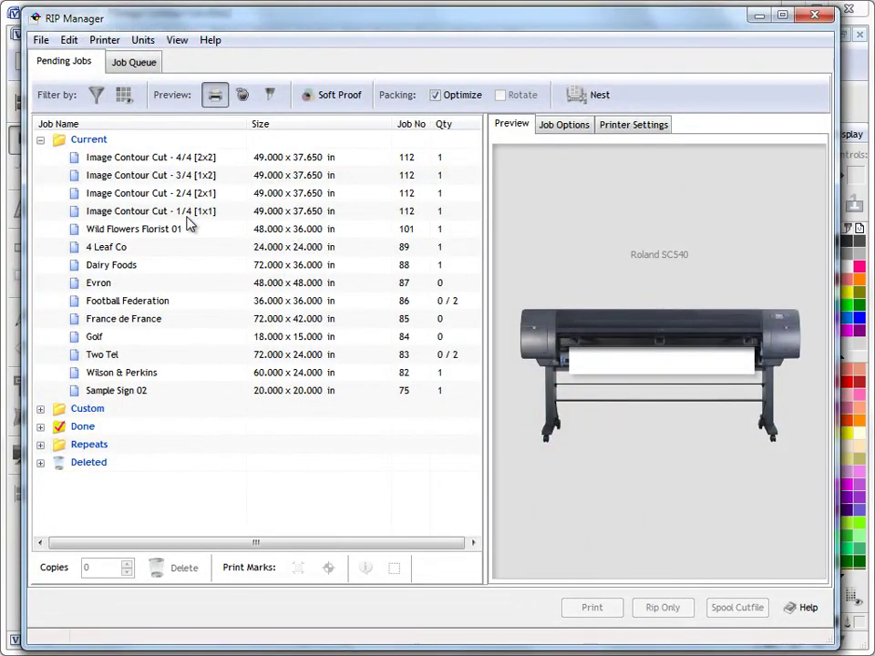
# Examine the four Image Contour Cut tile jobs in the printer preview and start checking their job options
pyautogui.click(189, 213)
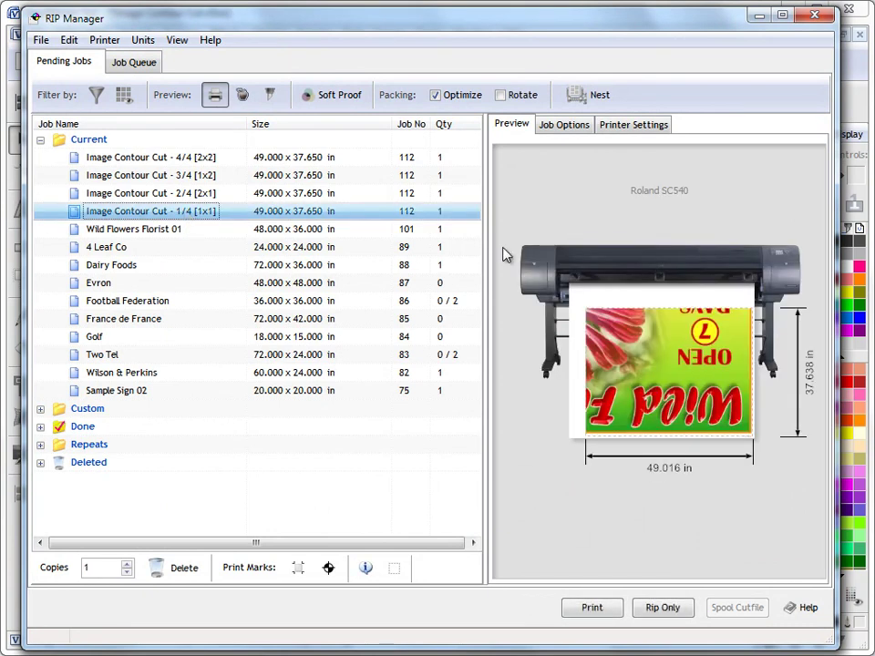
pyautogui.click(236, 194)
pyautogui.click(251, 171)
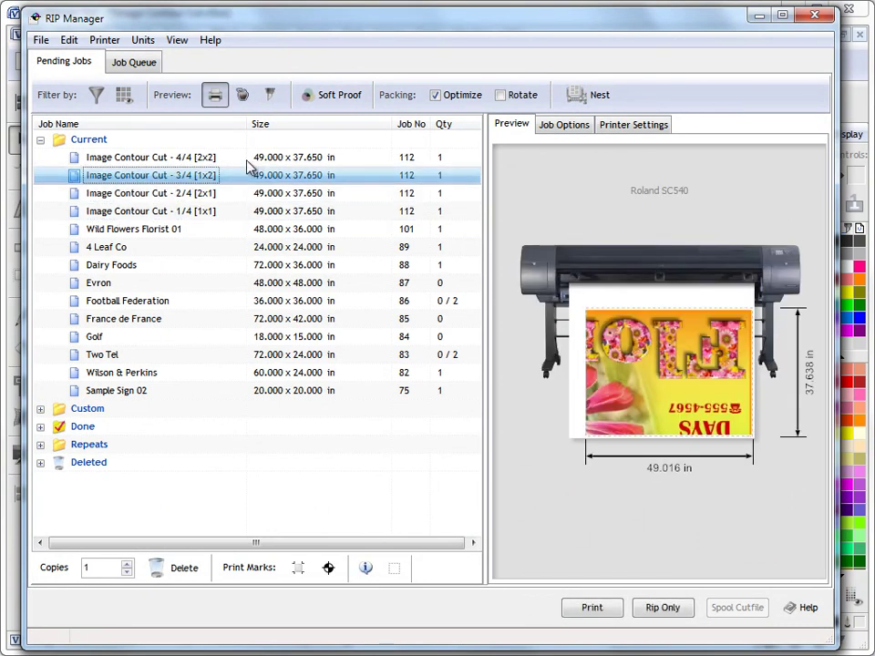
pyautogui.click(247, 161)
pyautogui.click(176, 211)
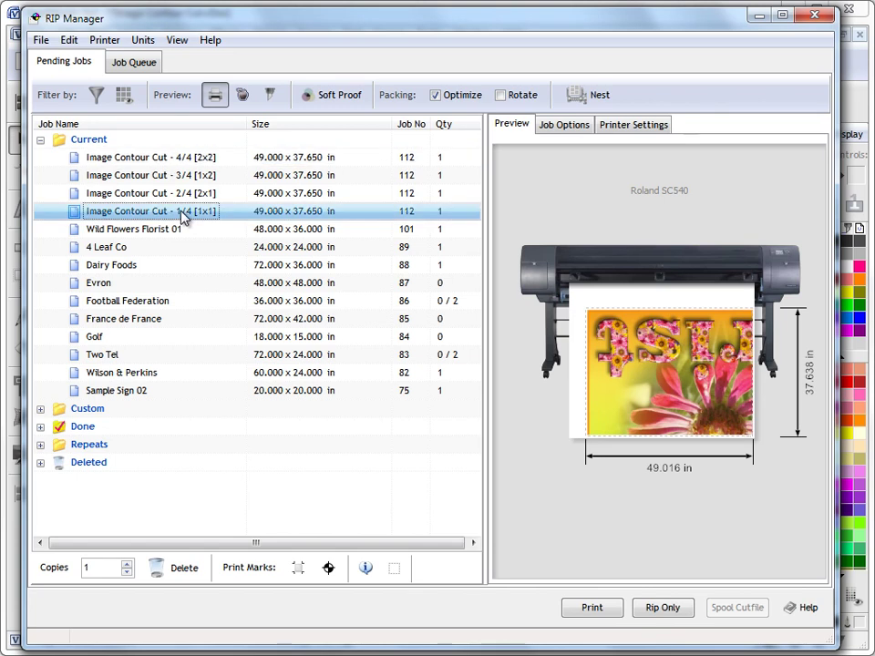
pyautogui.click(181, 192)
pyautogui.click(186, 175)
pyautogui.click(191, 156)
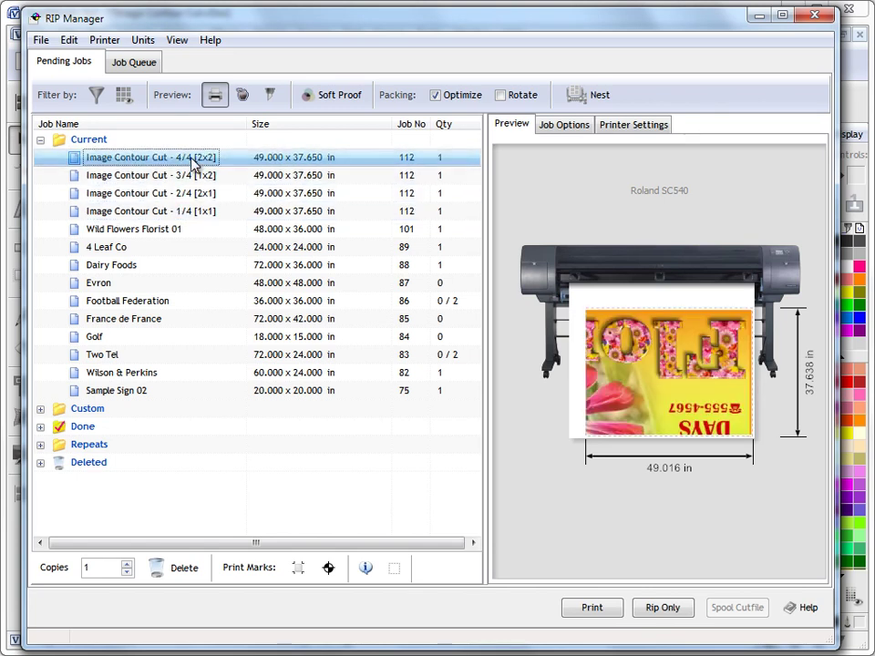
pyautogui.click(561, 126)
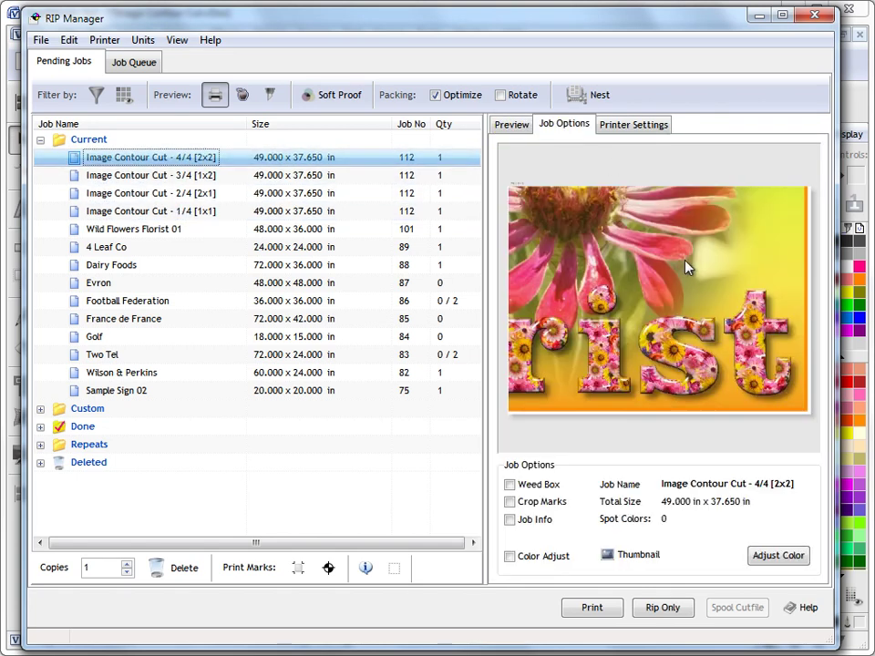
pyautogui.click(281, 178)
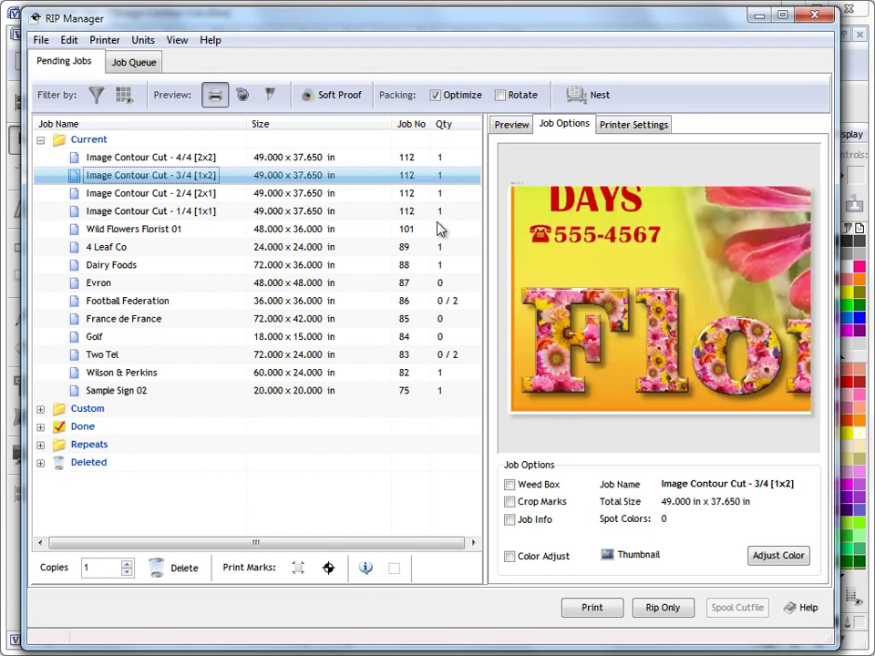
# Add crop marks and job info to the Image Contour Cut - 1/4 [1x1] tile job
pyautogui.click(216, 194)
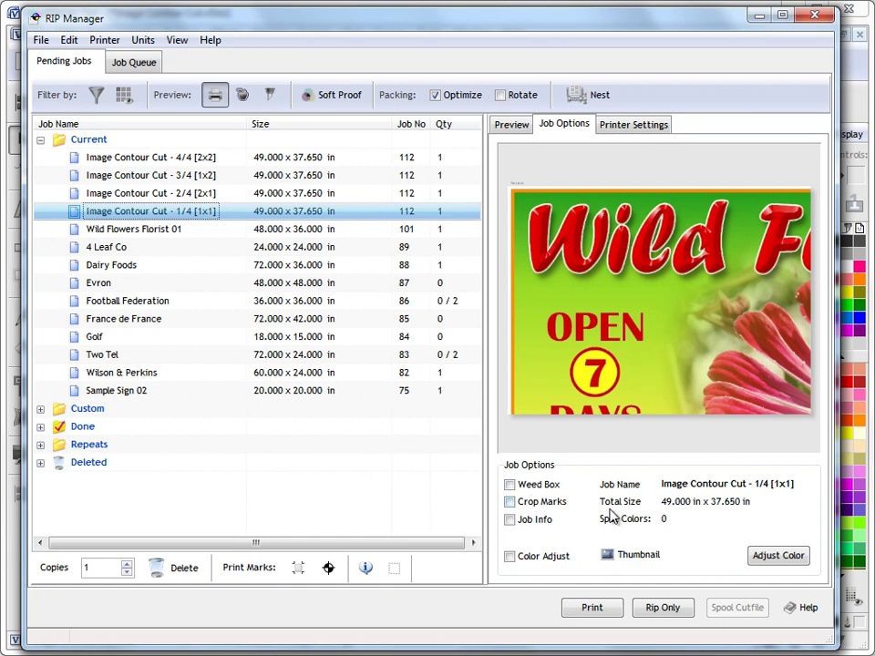
pyautogui.click(516, 503)
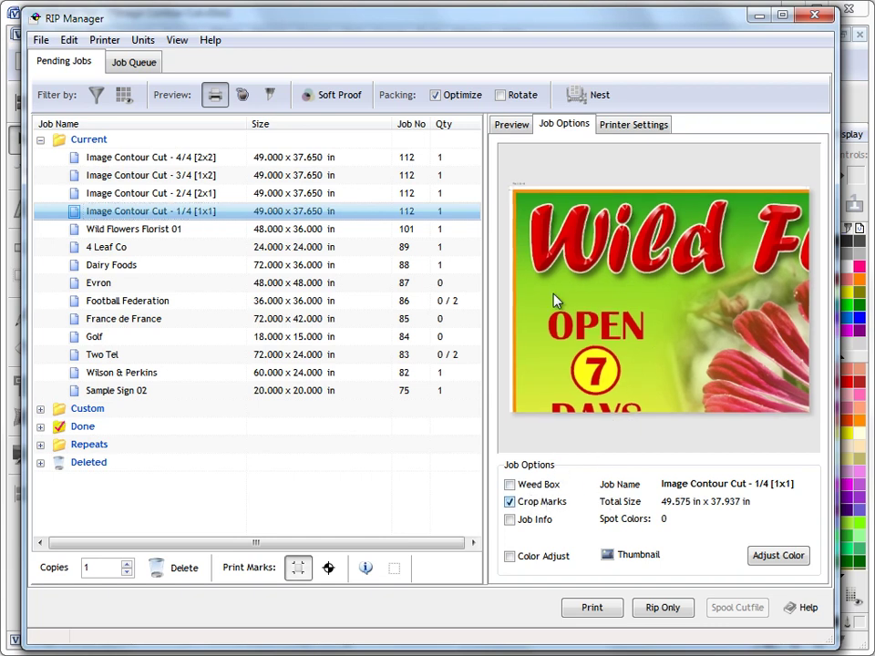
pyautogui.click(545, 523)
# Review the artwork and job options of the 2/4, 3/4 and 4/4 tile jobs
pyautogui.click(313, 193)
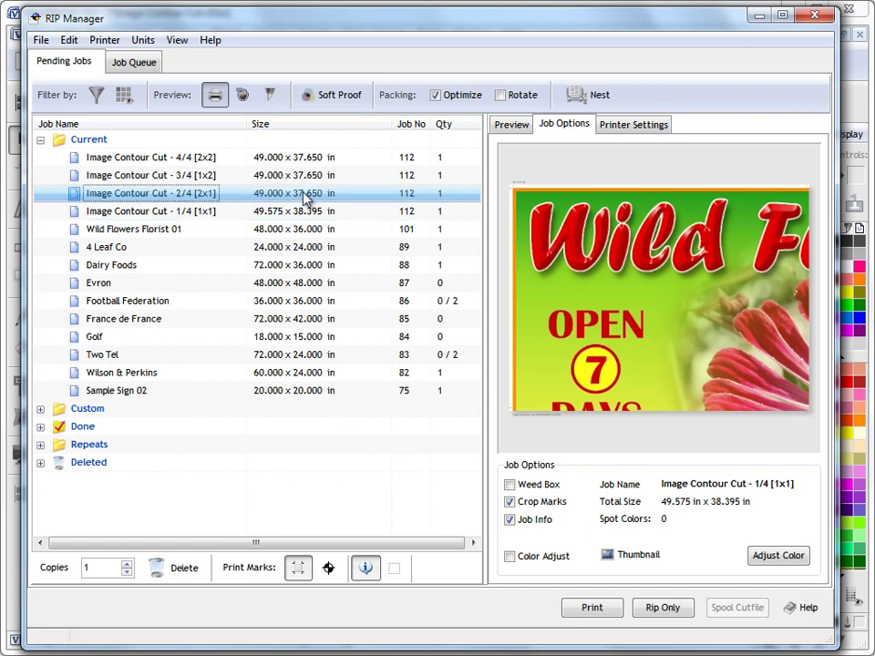
pyautogui.click(309, 175)
pyautogui.click(313, 159)
pyautogui.click(305, 177)
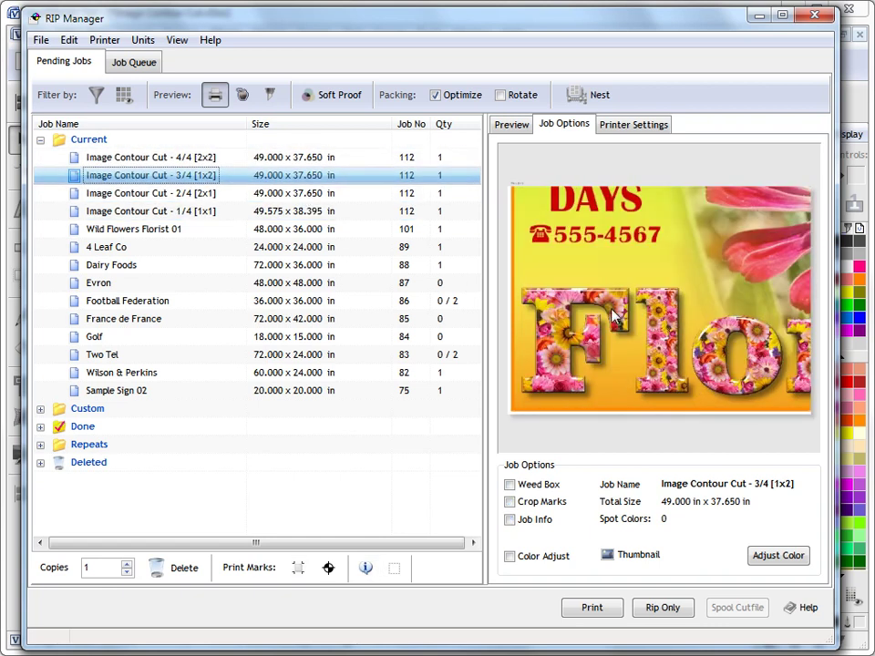
pyautogui.click(328, 194)
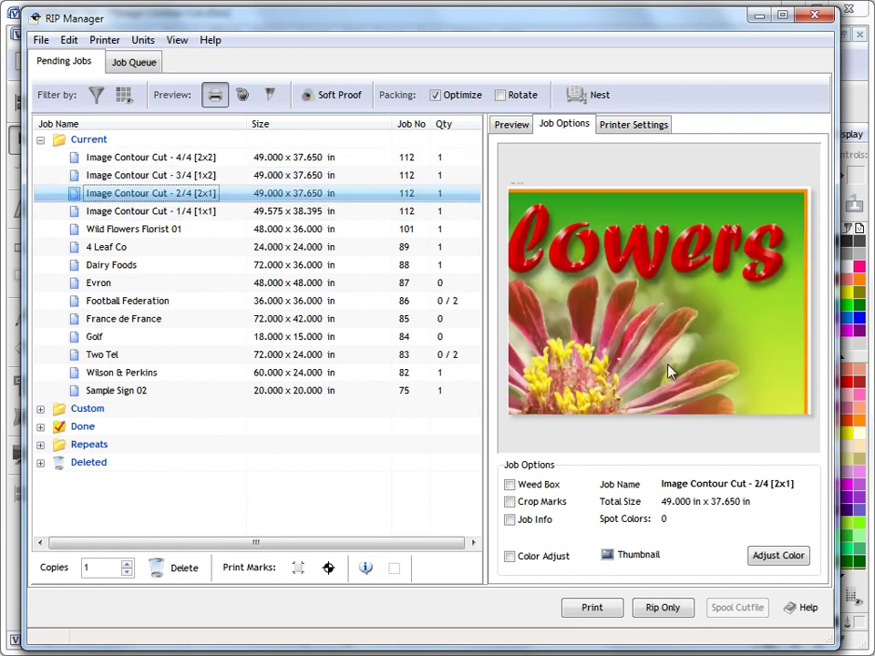